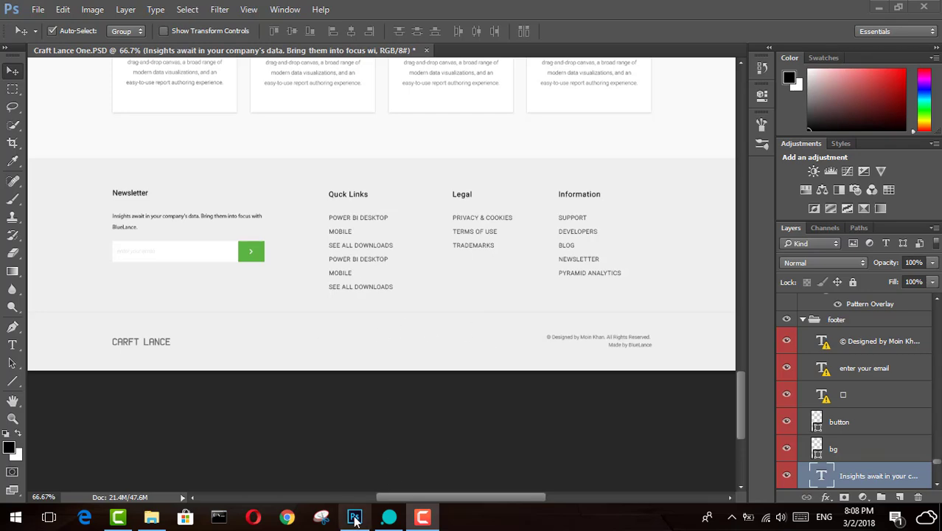
Switch to Justinmind Prototyper and extend the dark footer rectangle downward to make room below the lists.
{"action": "left_click", "coordinate": [388, 518]}
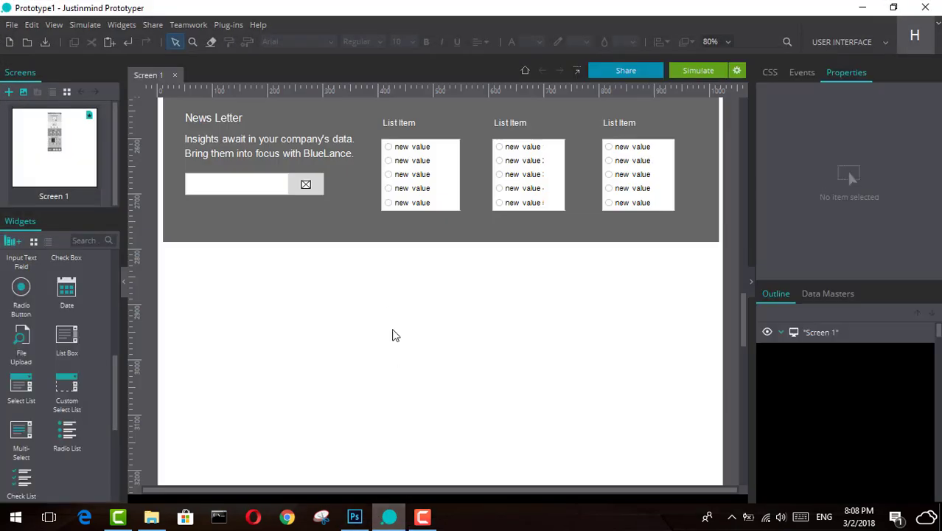
{"action": "left_click", "coordinate": [442, 232]}
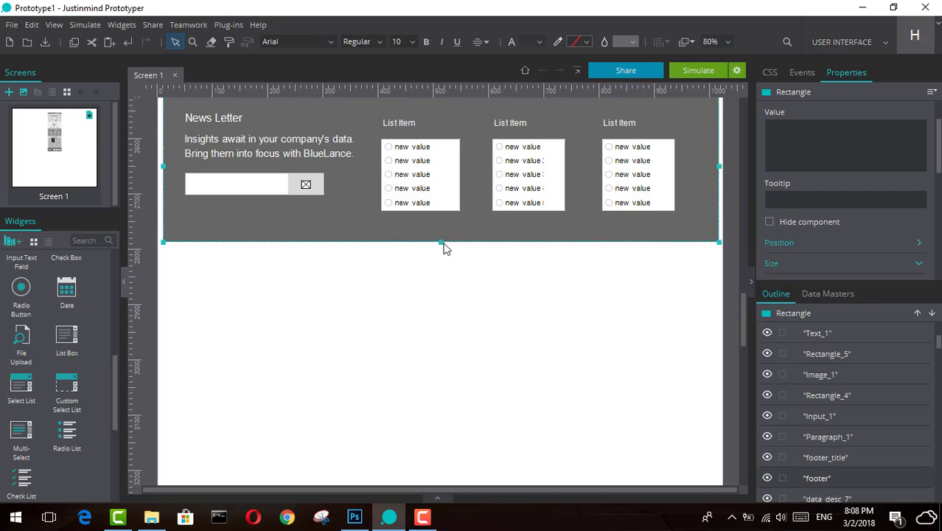
{"action": "left_click_drag", "start_coordinate": [441, 245], "coordinate": [439, 304]}
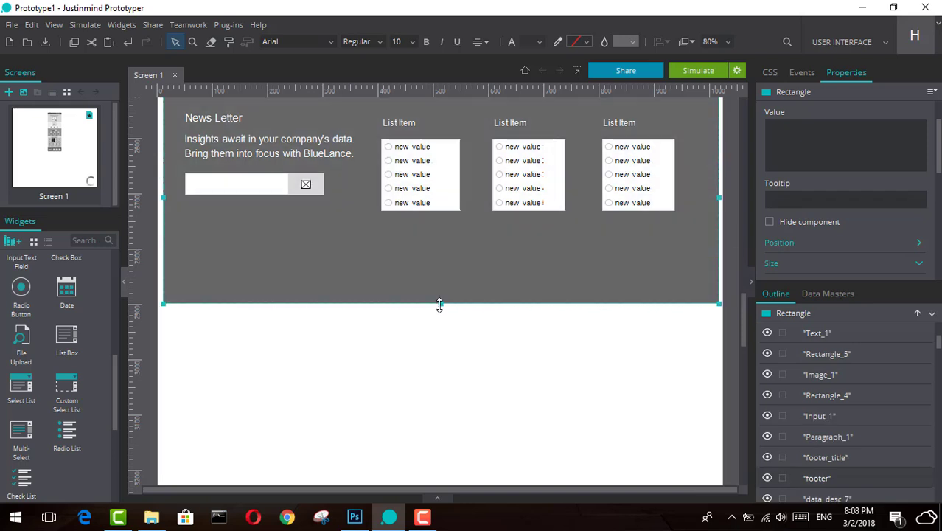
{"action": "left_click", "coordinate": [238, 341]}
Add a horizontal divider line below the newsletter form and lists, stretched across nearly the full footer width.
{"action": "scroll", "coordinate": [29, 415], "scroll_direction": "up", "scroll_amount": 8}
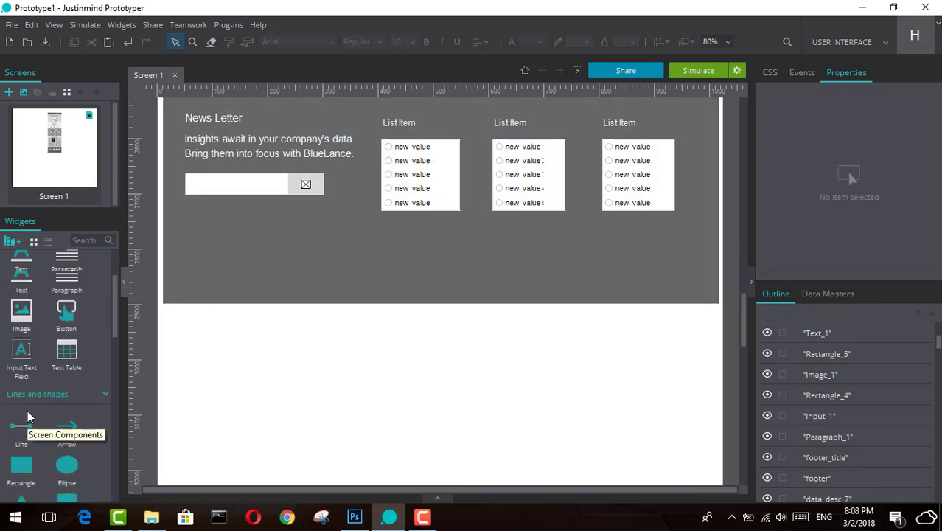
{"action": "left_click_drag", "start_coordinate": [22, 448], "coordinate": [210, 244]}
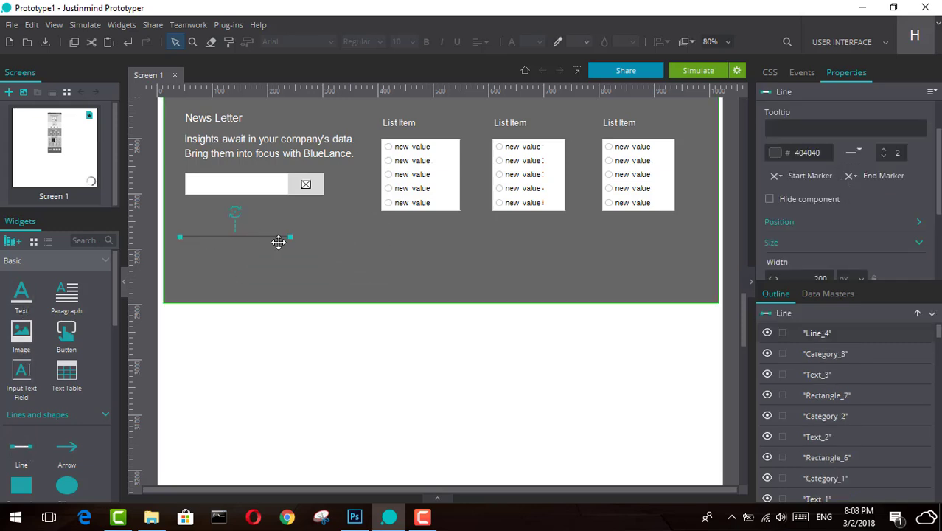
{"action": "left_click", "coordinate": [292, 237]}
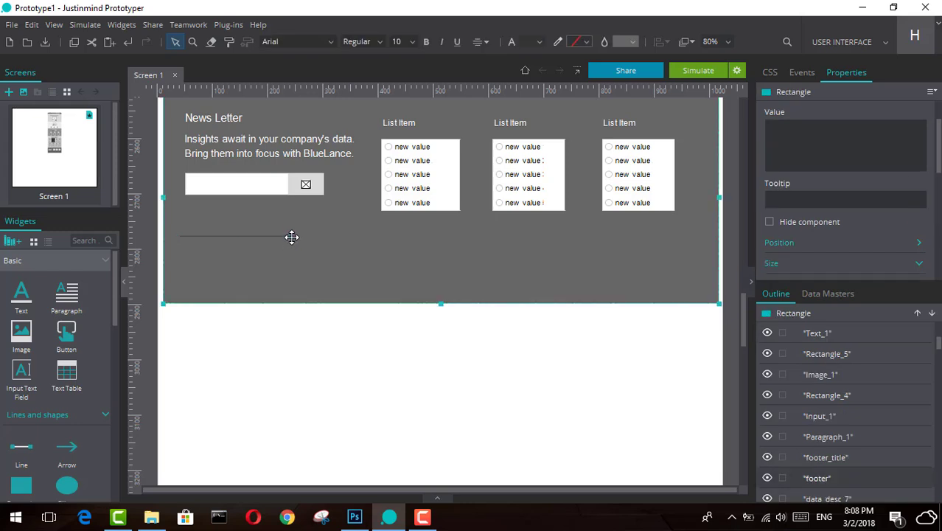
{"action": "left_click", "coordinate": [276, 235]}
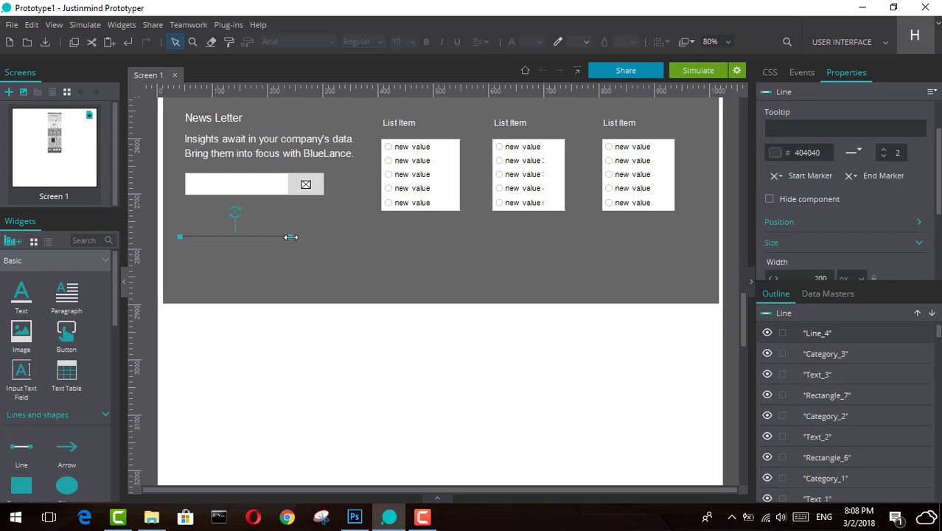
{"action": "left_click_drag", "start_coordinate": [291, 237], "coordinate": [704, 227]}
{"action": "left_click", "coordinate": [204, 267]}
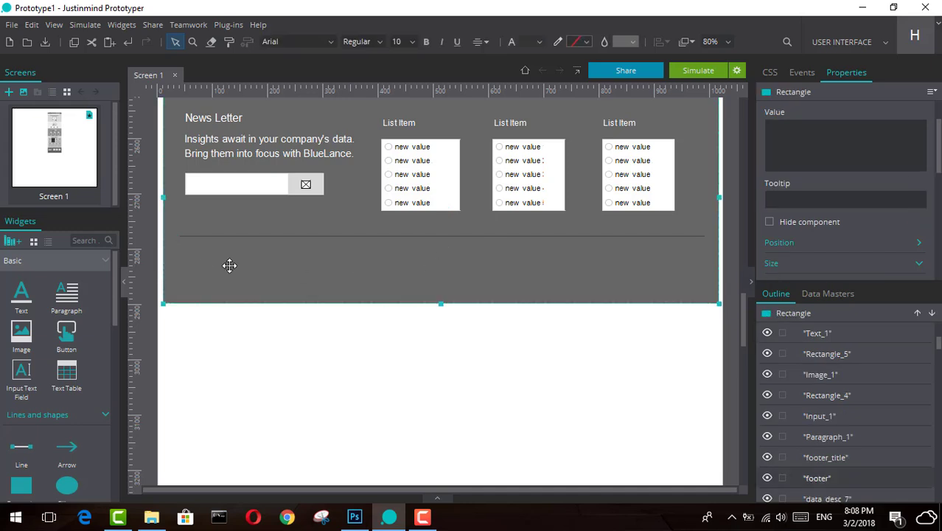
{"action": "left_click_drag", "start_coordinate": [21, 293], "coordinate": [201, 264]}
{"action": "key", "text": "ctrl+z"}
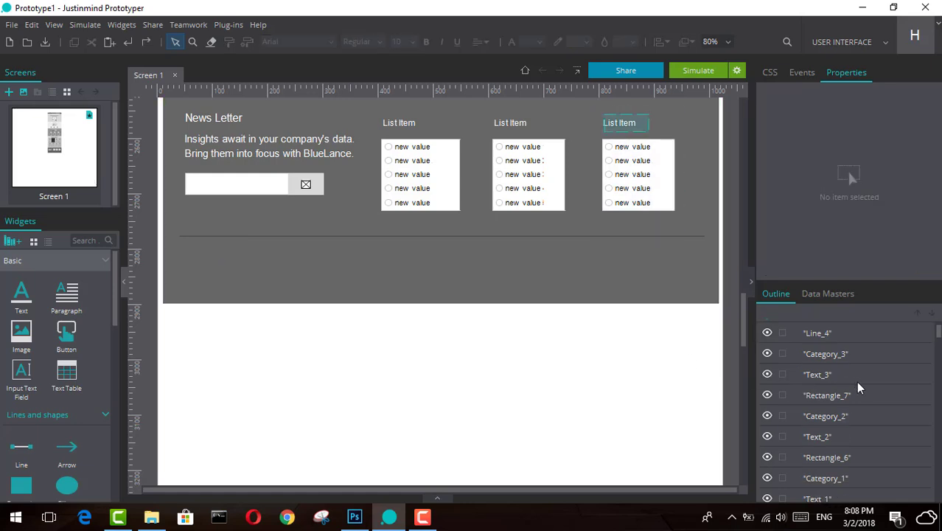
Copy the CARFT LANCE logo text from the page header into the footer, under the left end of the divider line.
{"action": "scroll", "coordinate": [835, 423], "scroll_direction": "down", "scroll_amount": 10}
{"action": "scroll", "coordinate": [834, 423], "scroll_direction": "down", "scroll_amount": 5}
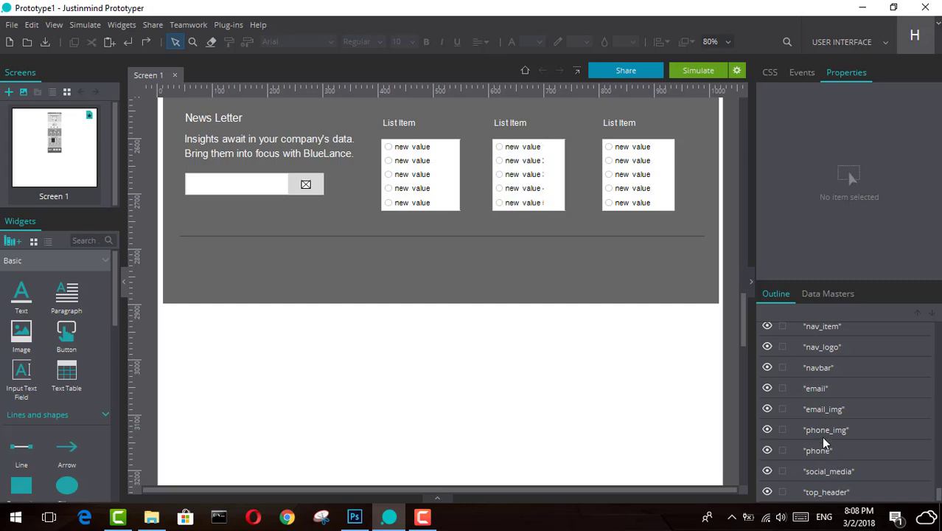
{"action": "scroll", "coordinate": [834, 475], "scroll_direction": "up", "scroll_amount": 3}
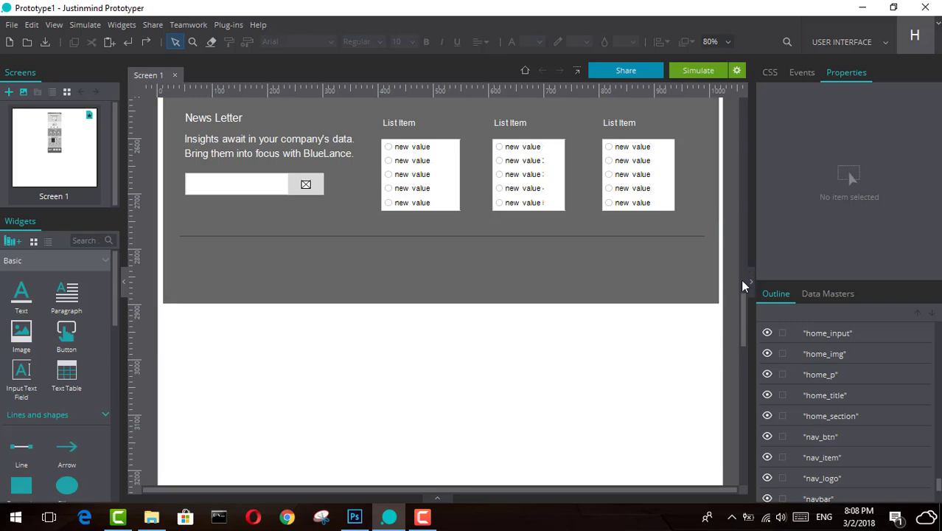
{"action": "left_click_drag", "start_coordinate": [741, 281], "coordinate": [738, 108]}
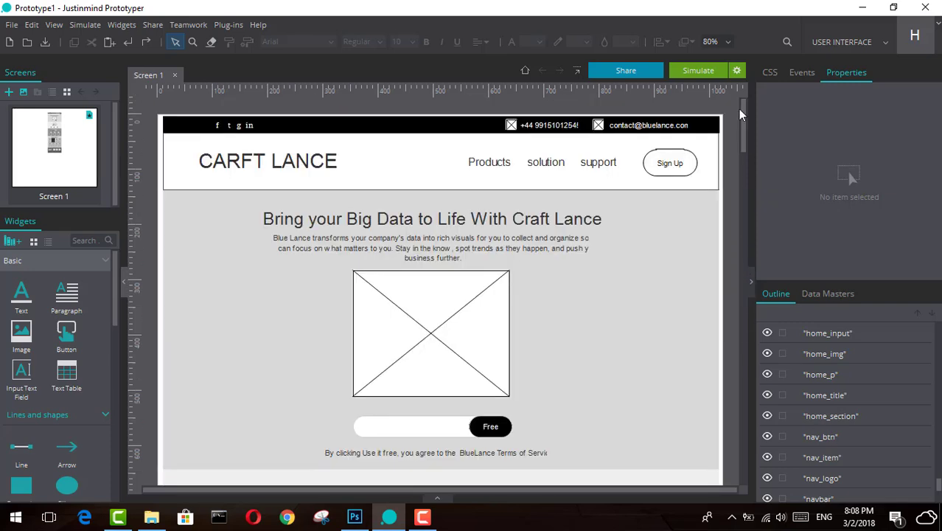
{"action": "left_click", "coordinate": [307, 163]}
{"action": "left_click_drag", "start_coordinate": [307, 163], "coordinate": [282, 462]}
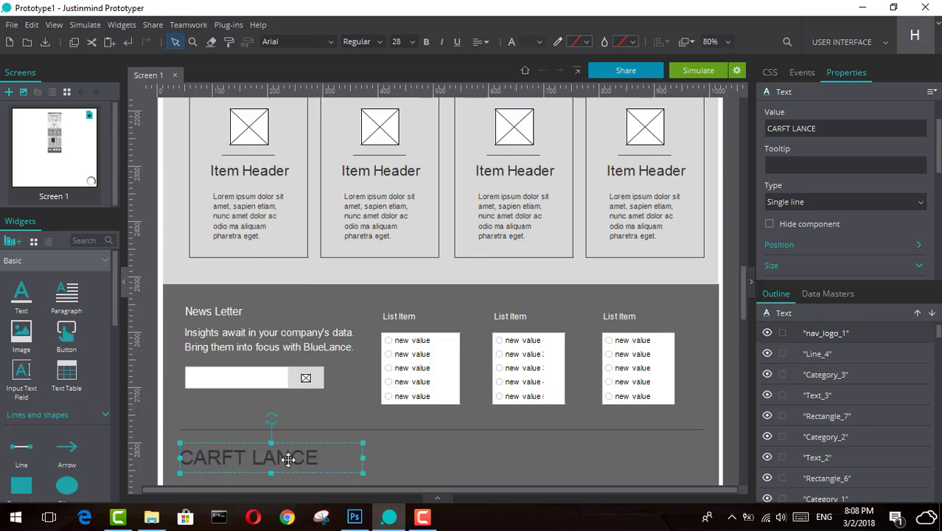
Shrink the footer logo's text box so it fits closely around CARFT LANCE.
{"action": "left_click", "coordinate": [416, 450]}
{"action": "scroll", "coordinate": [392, 425], "scroll_direction": "down", "scroll_amount": 2}
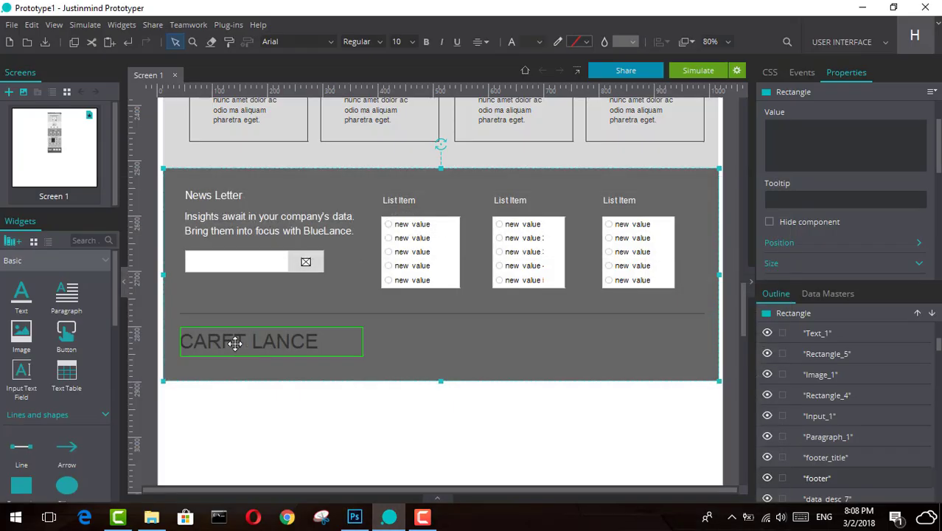
{"action": "left_click", "coordinate": [336, 354]}
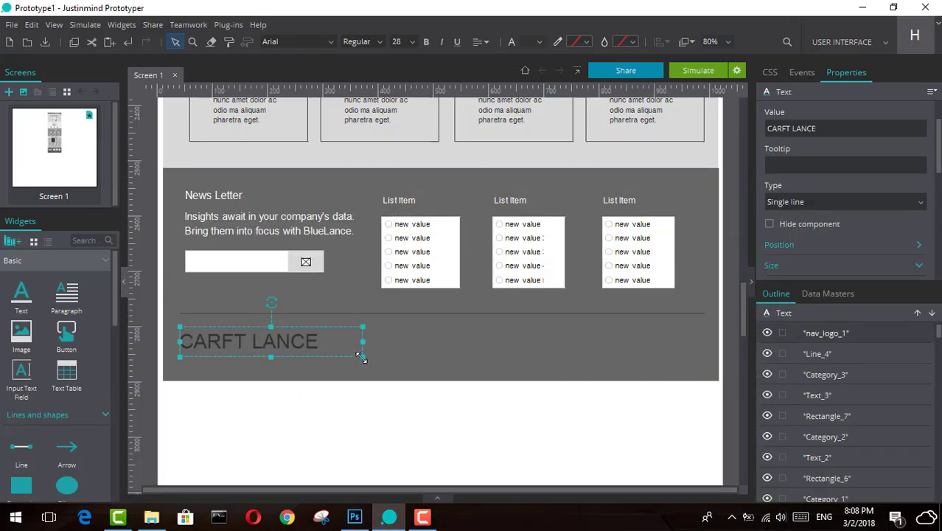
{"action": "left_click_drag", "start_coordinate": [360, 356], "coordinate": [331, 347]}
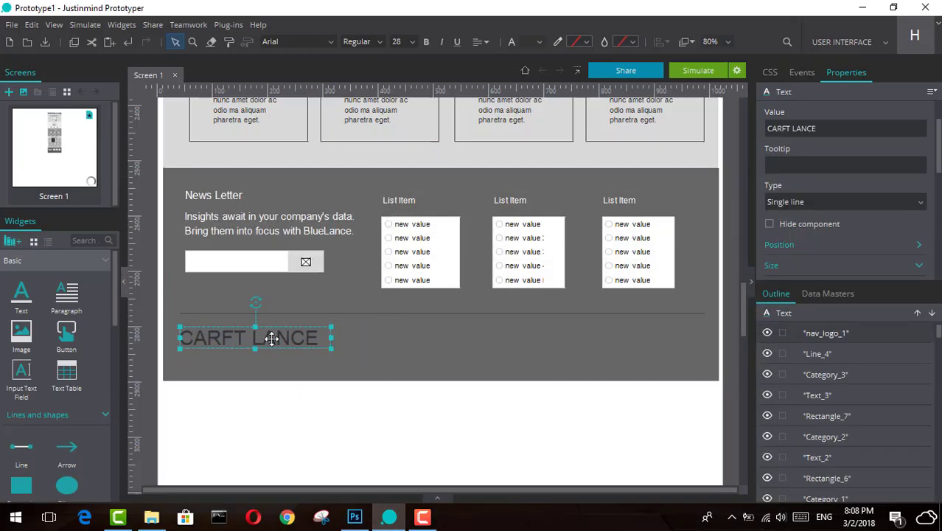
{"action": "left_click", "coordinate": [320, 414]}
Switch to Photoshop and copy the full copyright text from the footer of the Craft Lance One design.
{"action": "left_click", "coordinate": [355, 516]}
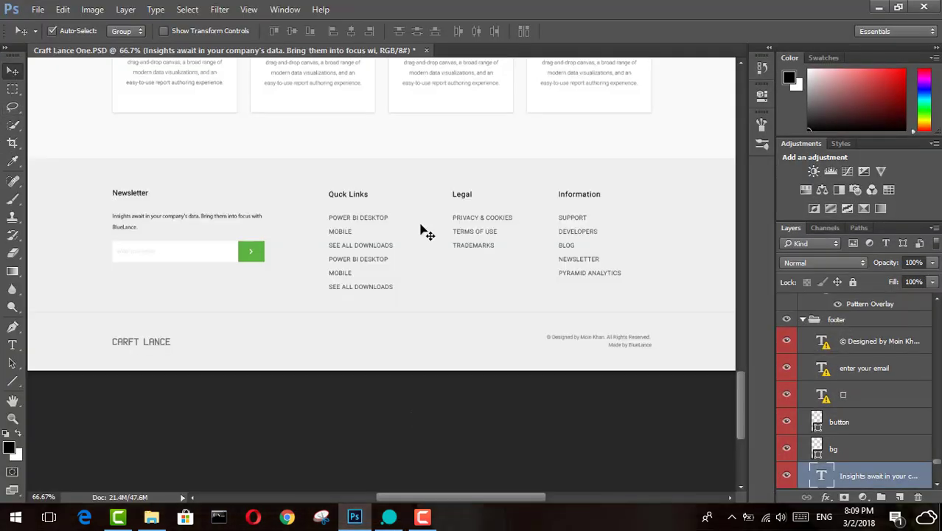
{"action": "key", "text": "t"}
{"action": "left_click", "coordinate": [581, 337]}
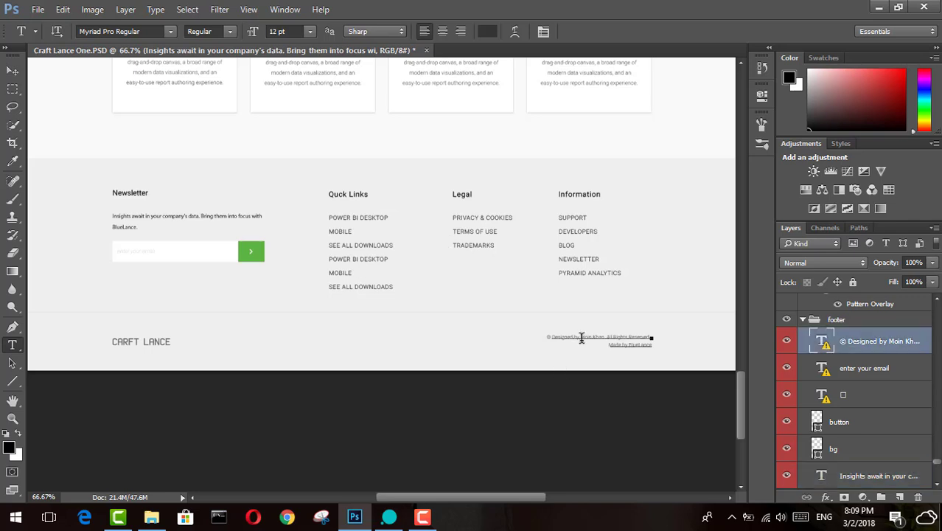
{"action": "left_click", "coordinate": [536, 248]}
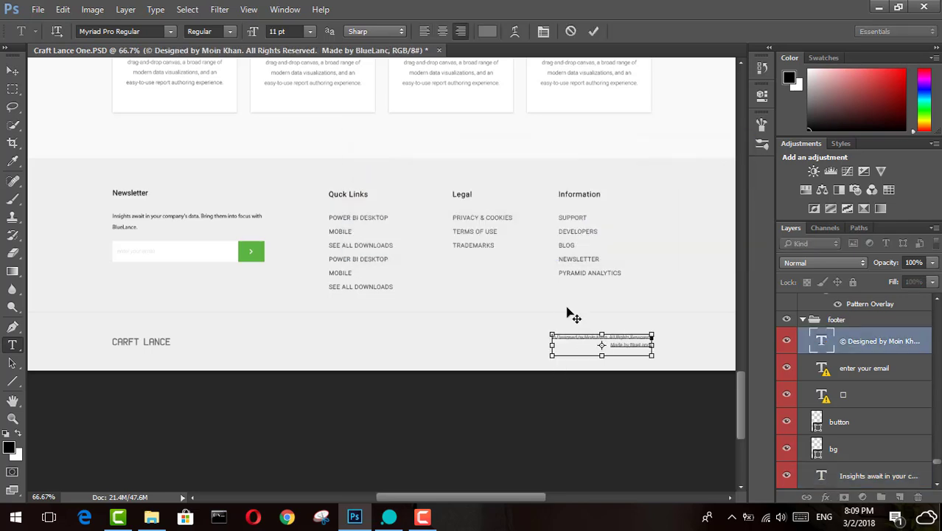
{"action": "key", "text": "ctrl+a"}
Back in Justinmind, add a paragraph under the divider line and replace its placeholder text with the copied copyright text.
{"action": "left_click", "coordinate": [388, 516]}
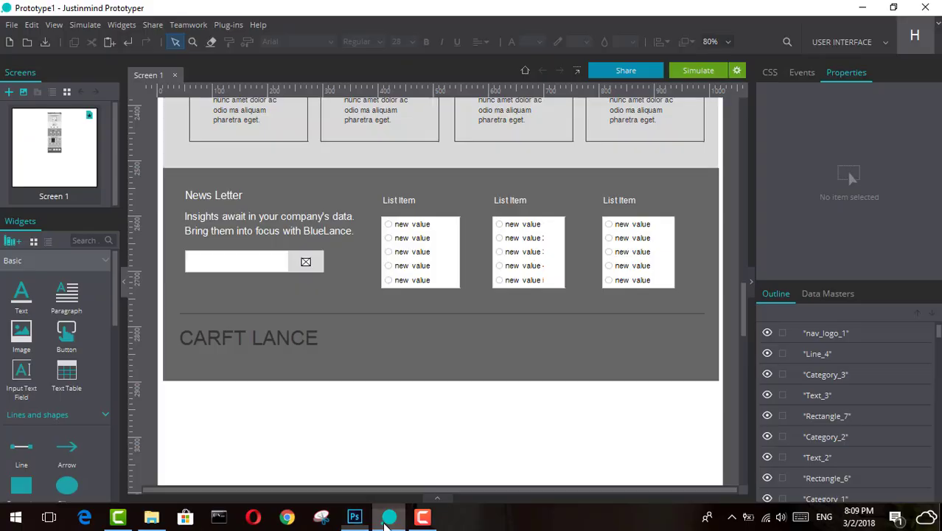
{"action": "left_click_drag", "start_coordinate": [66, 298], "coordinate": [478, 330]}
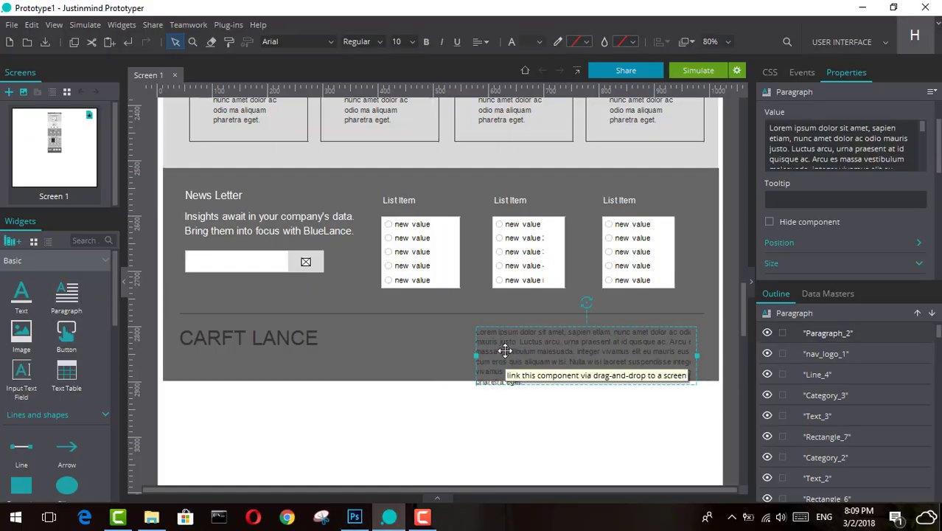
{"action": "double_click", "coordinate": [505, 350]}
{"action": "key", "text": "ctrl+v"}
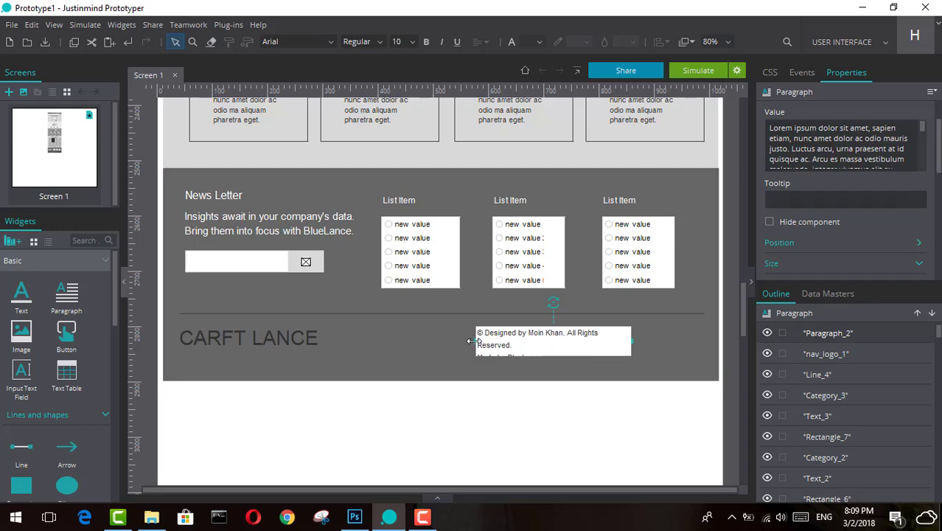
Move the copyright paragraph to the right end of the footer, just under the divider line.
{"action": "left_click_drag", "start_coordinate": [474, 341], "coordinate": [442, 338]}
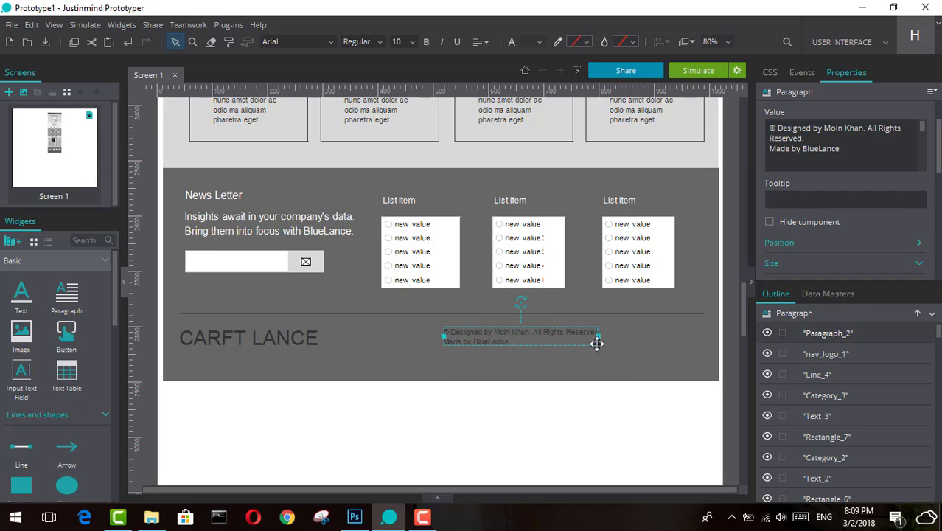
{"action": "left_click_drag", "start_coordinate": [599, 337], "coordinate": [624, 338]}
{"action": "left_click", "coordinate": [595, 355]}
{"action": "left_click", "coordinate": [590, 334]}
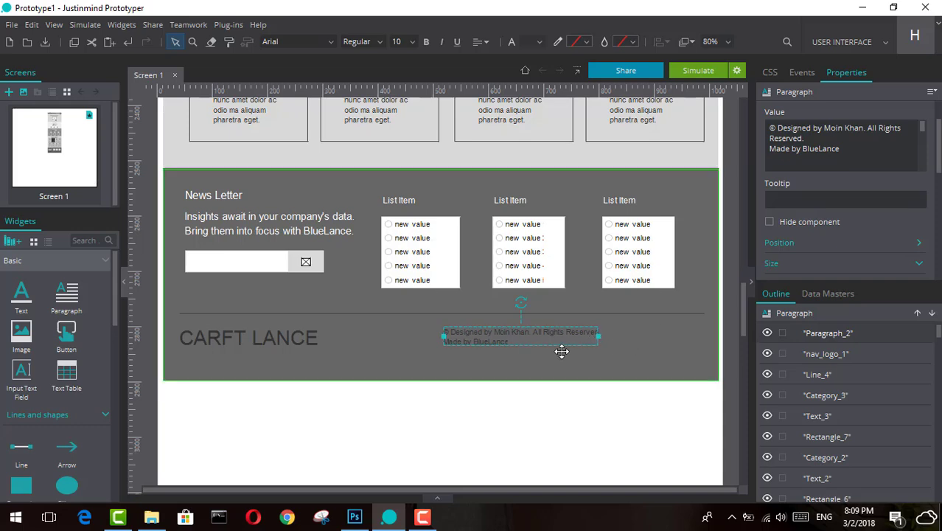
{"action": "left_click_drag", "start_coordinate": [543, 336], "coordinate": [640, 339]}
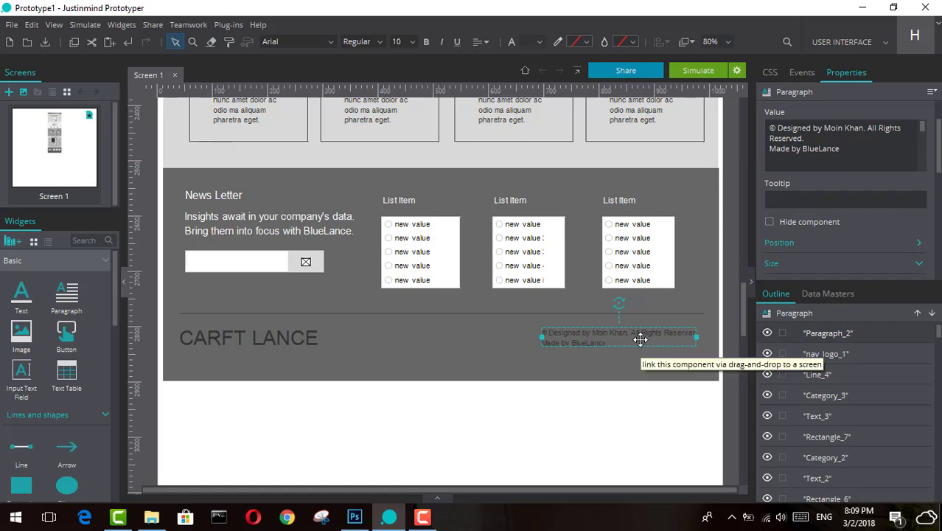
Set the text colour of the copyright paragraph and the footer's CARFT LANCE logo to white.
{"action": "left_click", "coordinate": [544, 44]}
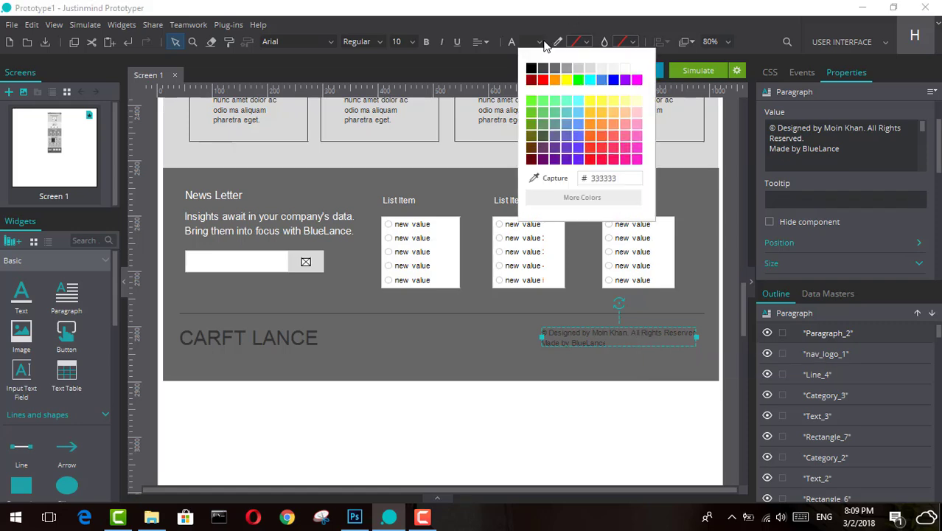
{"action": "left_click", "coordinate": [623, 70]}
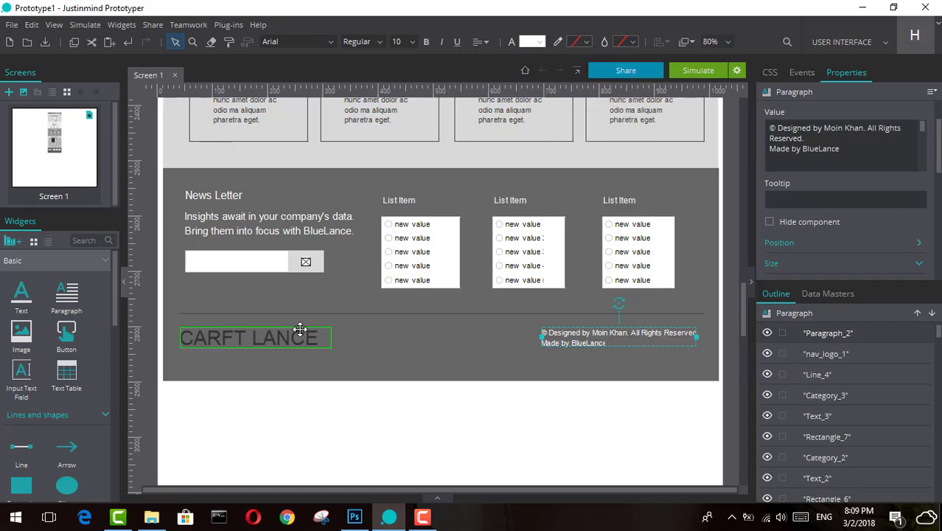
{"action": "left_click", "coordinate": [298, 330]}
{"action": "left_click", "coordinate": [545, 44]}
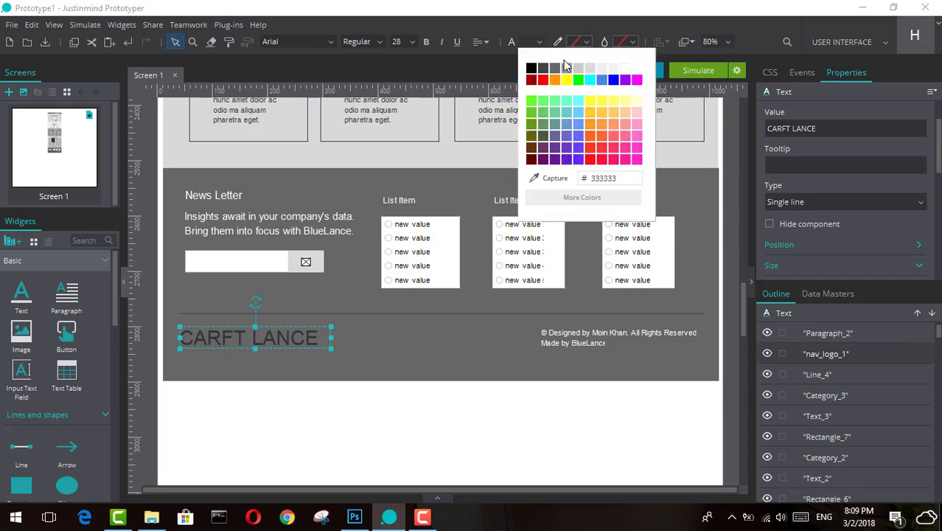
{"action": "left_click", "coordinate": [624, 68]}
Shorten the footer rectangle slightly from its bottom edge to reduce the empty space under the logo.
{"action": "left_click", "coordinate": [486, 442]}
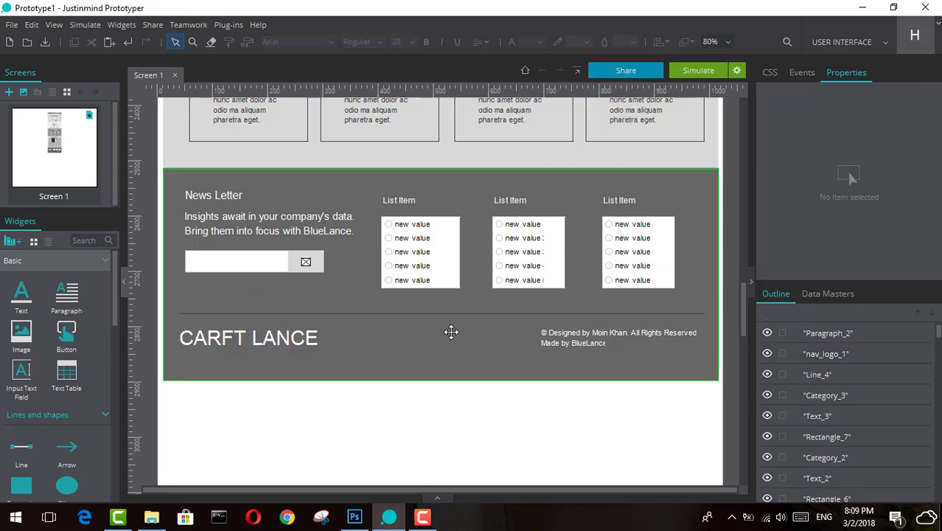
{"action": "left_click", "coordinate": [439, 381]}
{"action": "left_click_drag", "start_coordinate": [441, 381], "coordinate": [440, 364]}
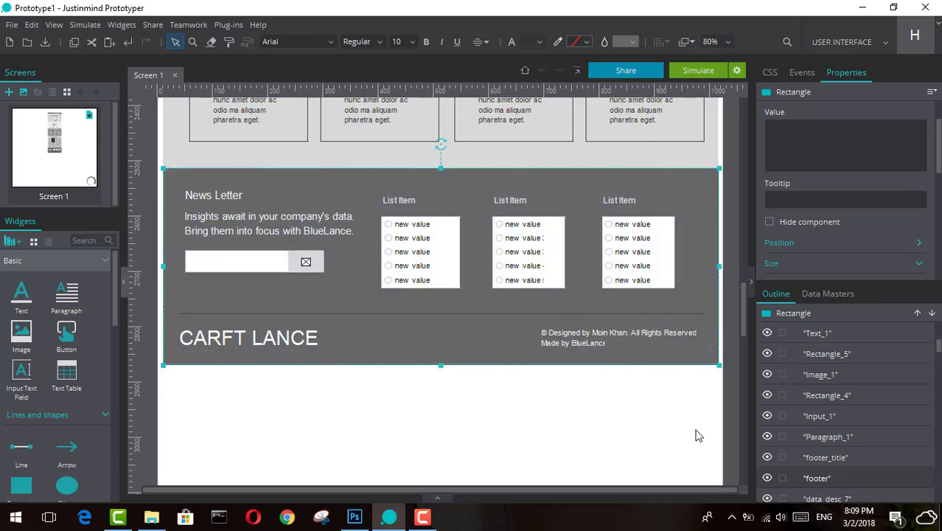
Rename the copyright paragraph's ID to copyright_text.
{"action": "scroll", "coordinate": [826, 358], "scroll_direction": "up", "scroll_amount": 2}
{"action": "left_click", "coordinate": [824, 353]}
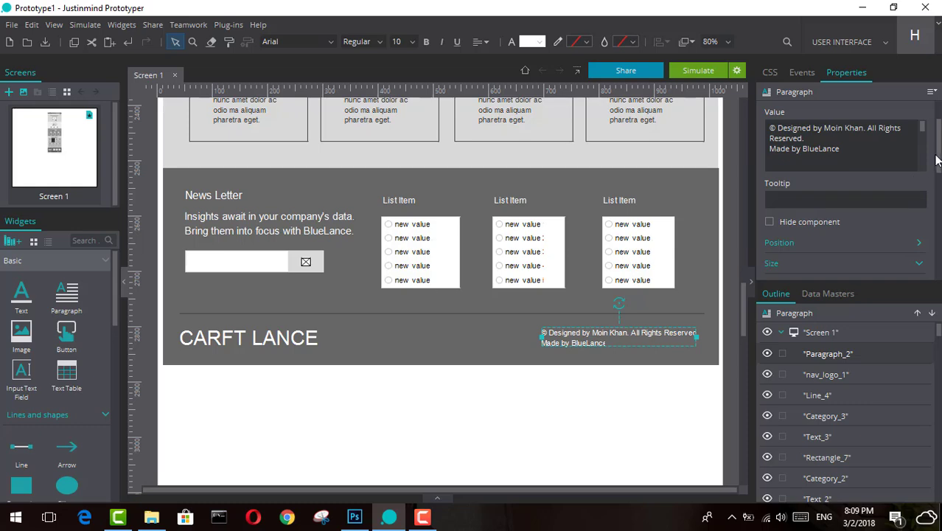
{"action": "left_click_drag", "start_coordinate": [937, 161], "coordinate": [937, 139]}
{"action": "left_click_drag", "start_coordinate": [814, 149], "coordinate": [684, 142]}
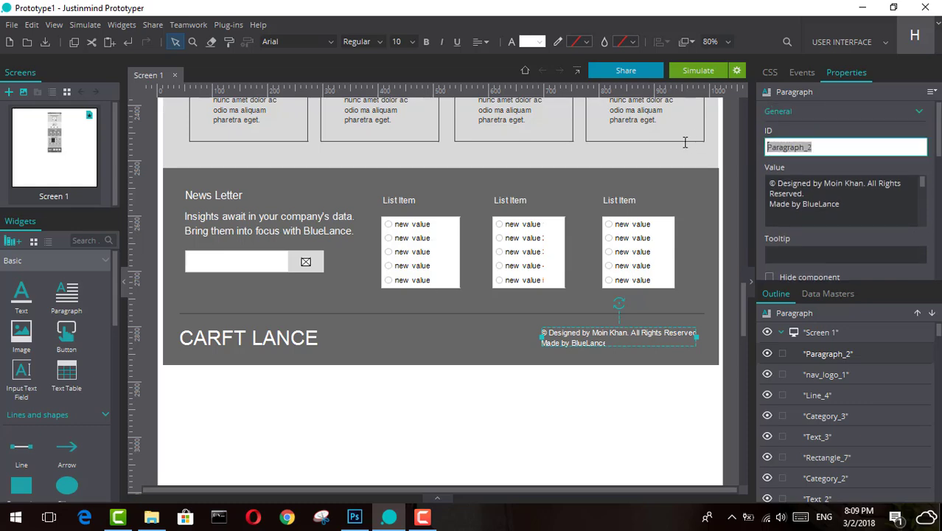
{"action": "type", "text": "copyrigh"}
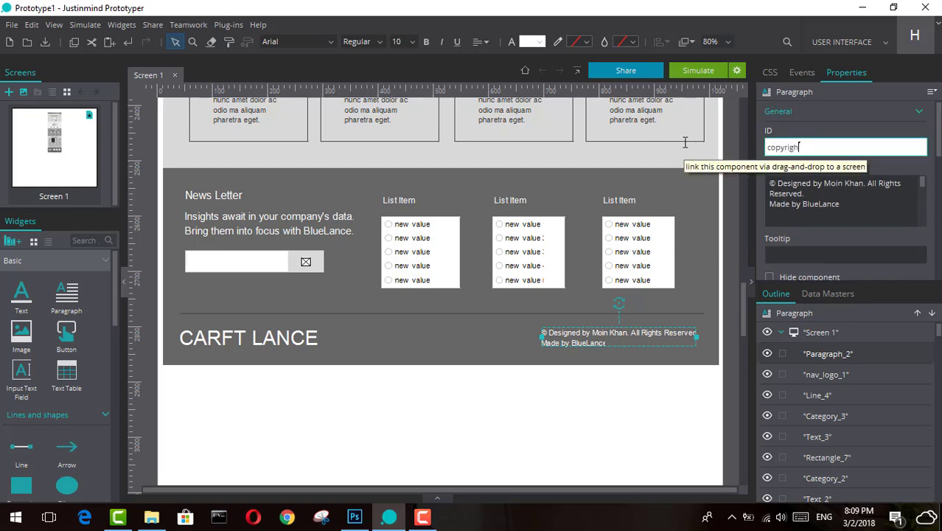
{"action": "type", "text": "t_text"}
{"action": "key", "text": "Return"}
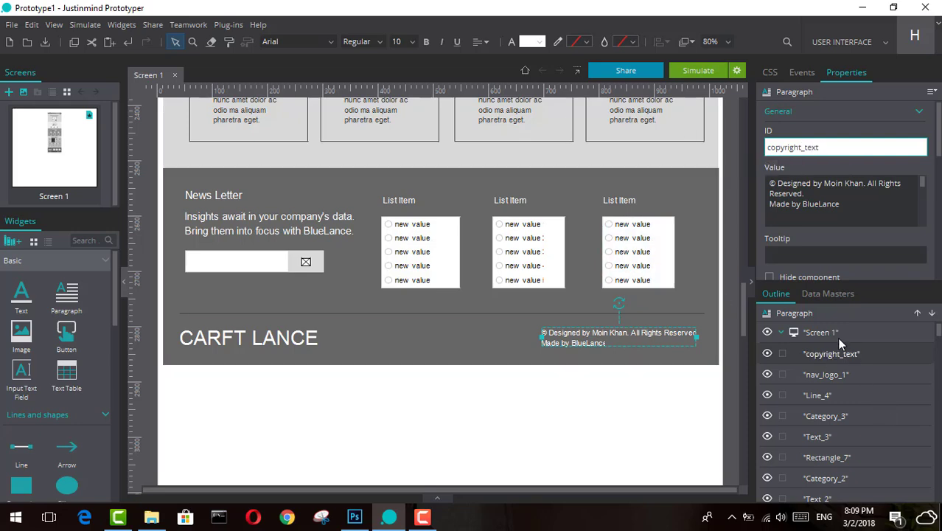
Rename the ID of the footer's CARFT LANCE logo text to copyright_logo.
{"action": "left_click", "coordinate": [828, 373]}
{"action": "double_click", "coordinate": [789, 147]}
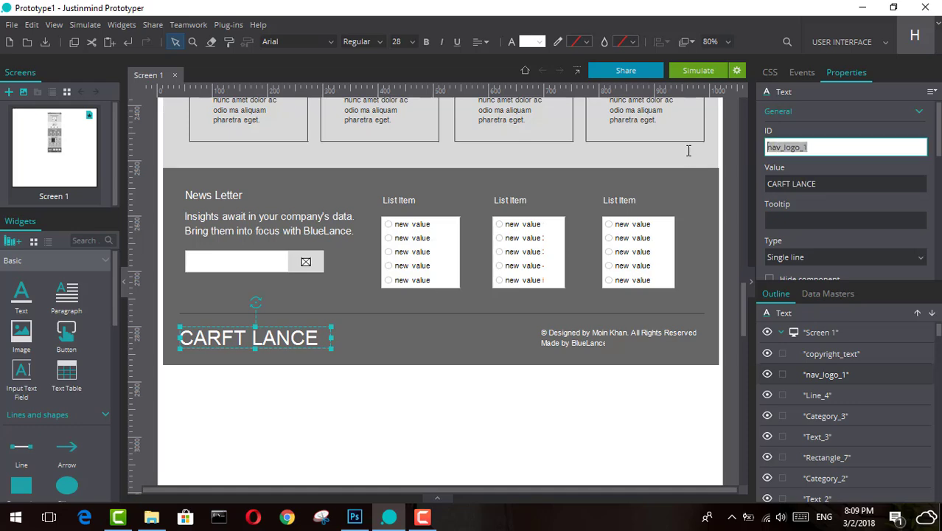
{"action": "type", "text": "copyrig"}
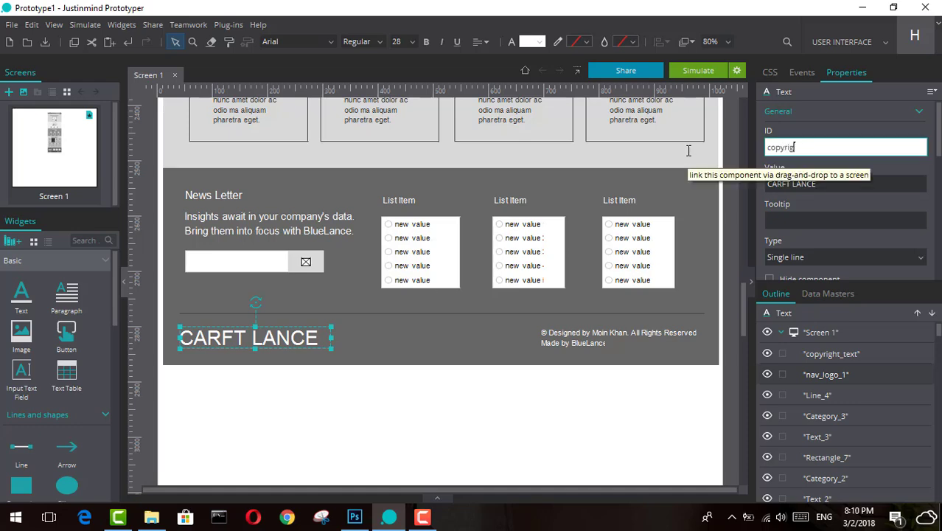
{"action": "type", "text": "ht_t"}
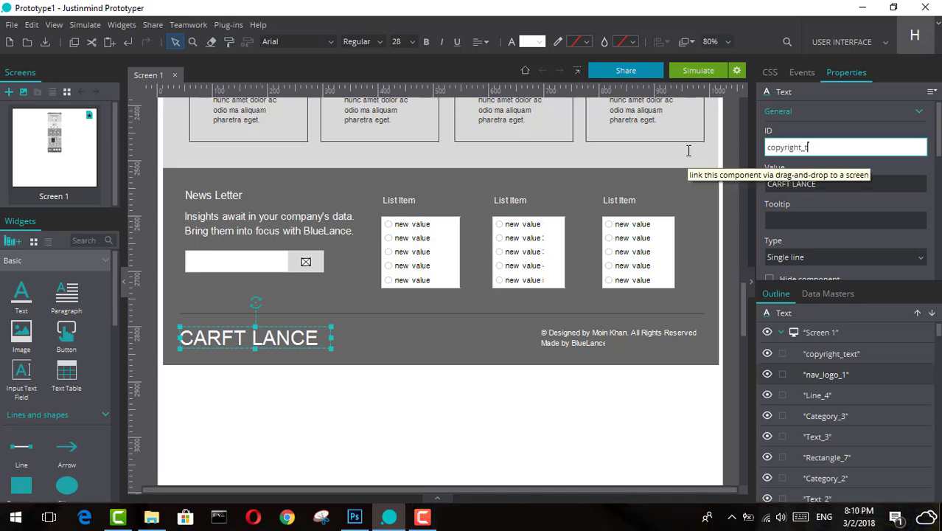
{"action": "key", "text": "BackSpace"}
{"action": "type", "text": "logo"}
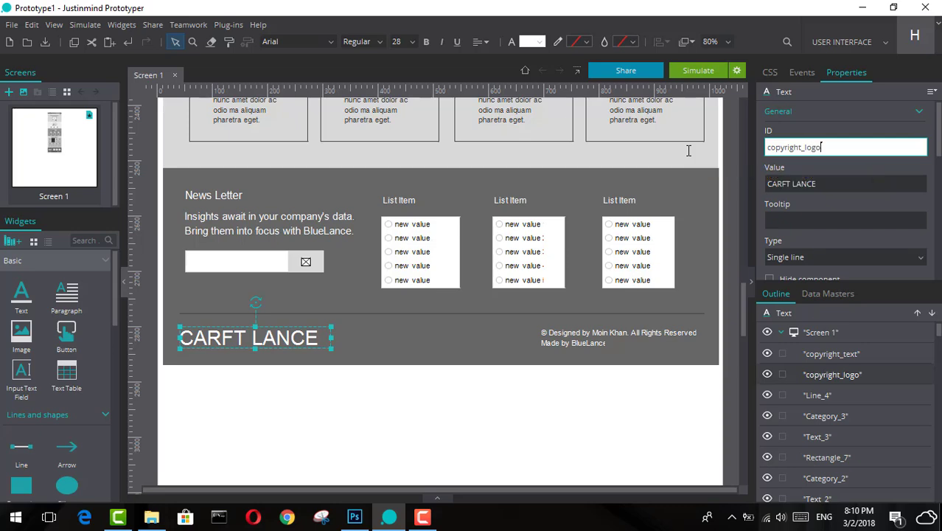
Rename the footer divider's ID to line and the third selection list's ID to list_item3.
{"action": "left_click", "coordinate": [824, 396]}
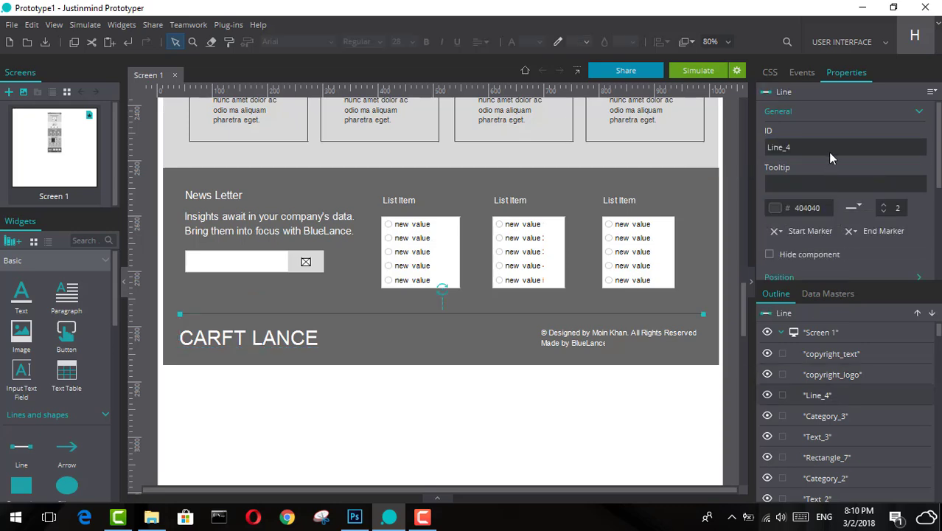
{"action": "left_click_drag", "start_coordinate": [829, 152], "coordinate": [737, 144]}
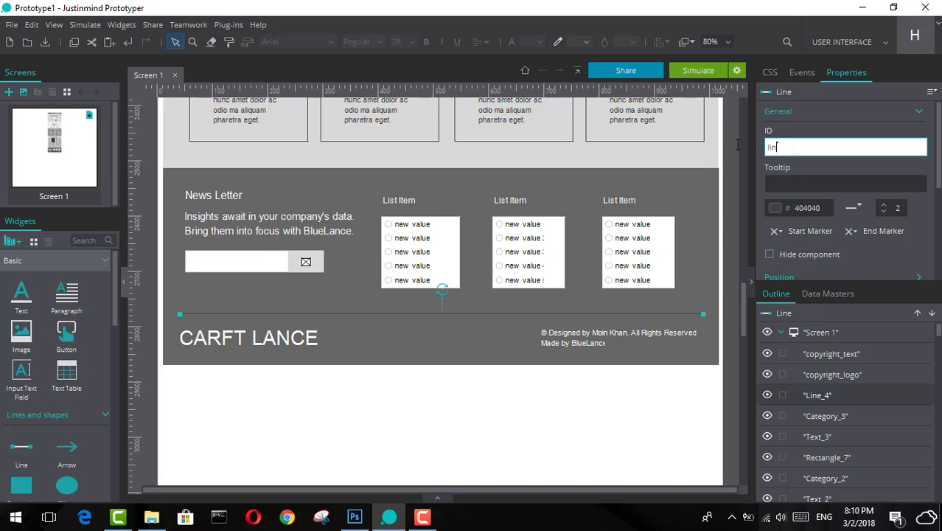
{"action": "left_click", "coordinate": [847, 417]}
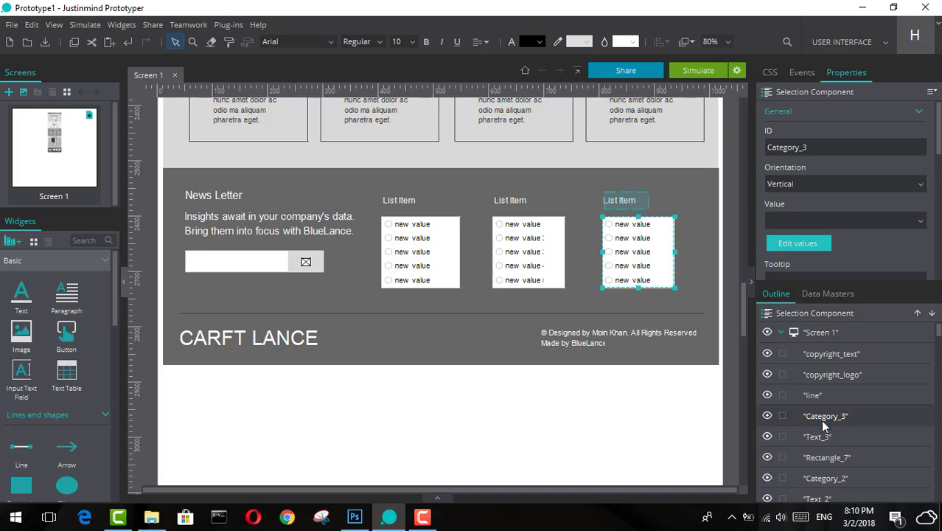
{"action": "left_click", "coordinate": [821, 147]}
{"action": "type", "text": "list_"}
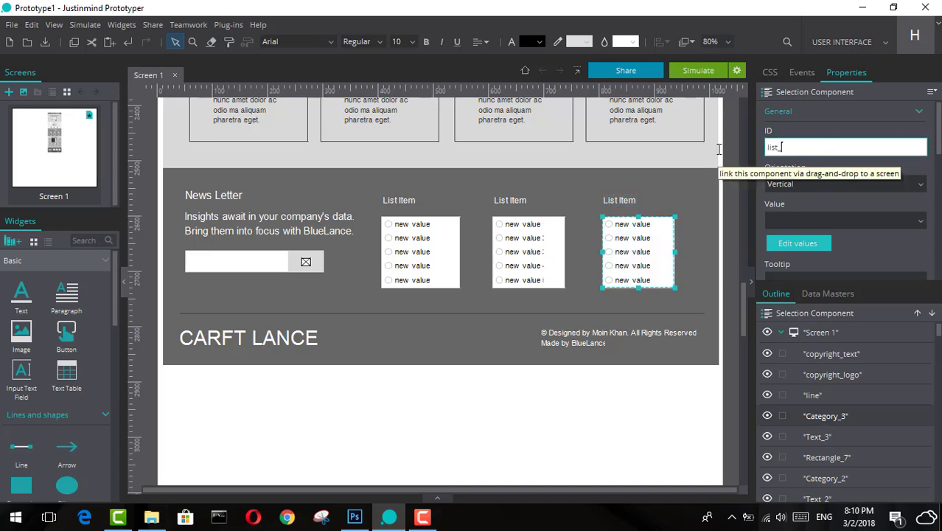
{"action": "type", "text": "item3"}
Rename the third List Item heading's ID to title_3 and the ID of the rectangle around that column to item3.
{"action": "left_click", "coordinate": [833, 436]}
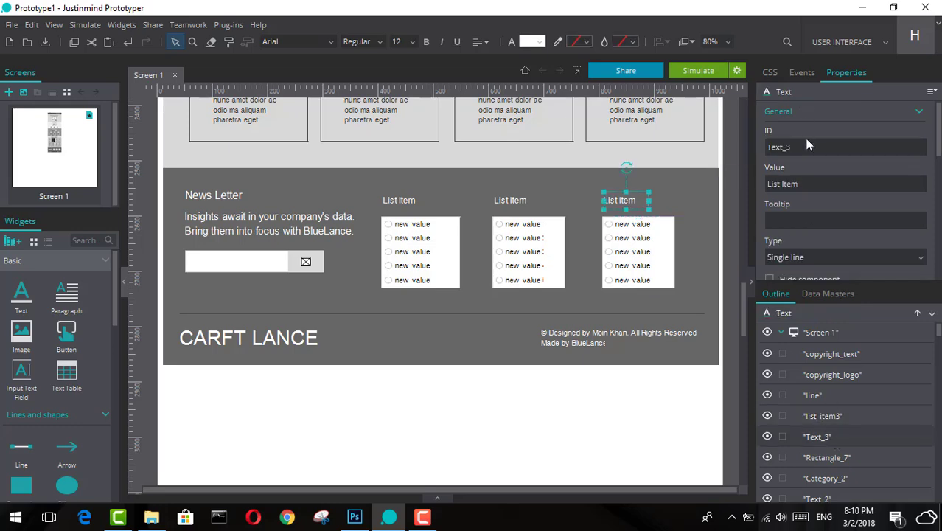
{"action": "type", "text": "titl"}
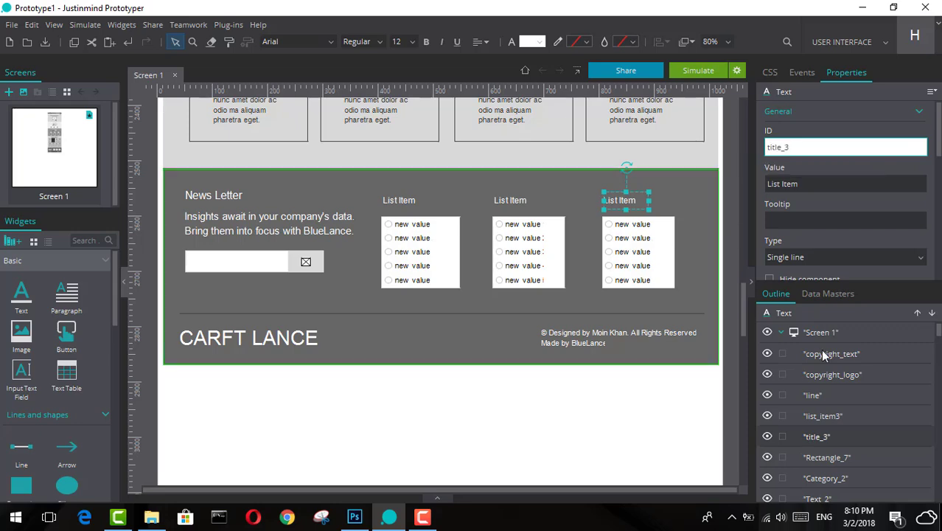
{"action": "left_click", "coordinate": [835, 456]}
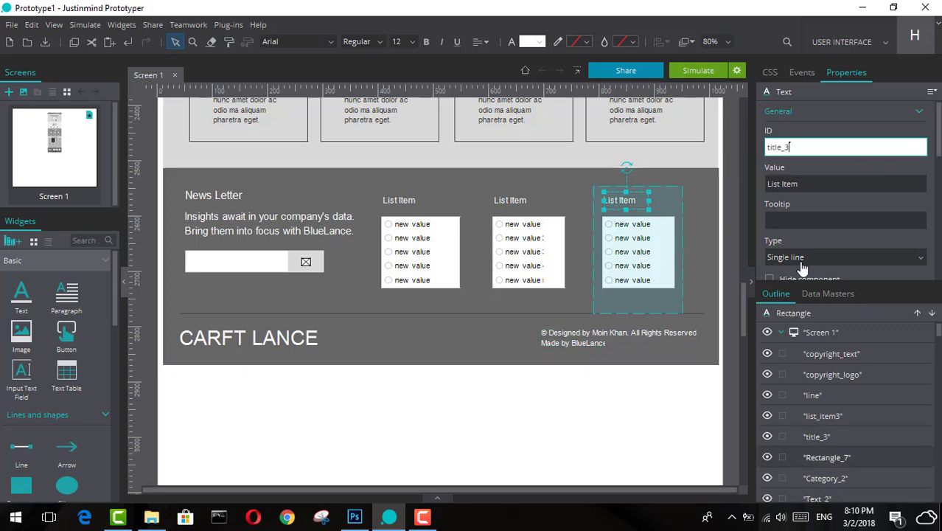
{"action": "left_click_drag", "start_coordinate": [811, 147], "coordinate": [716, 142]}
{"action": "type", "text": "li"}
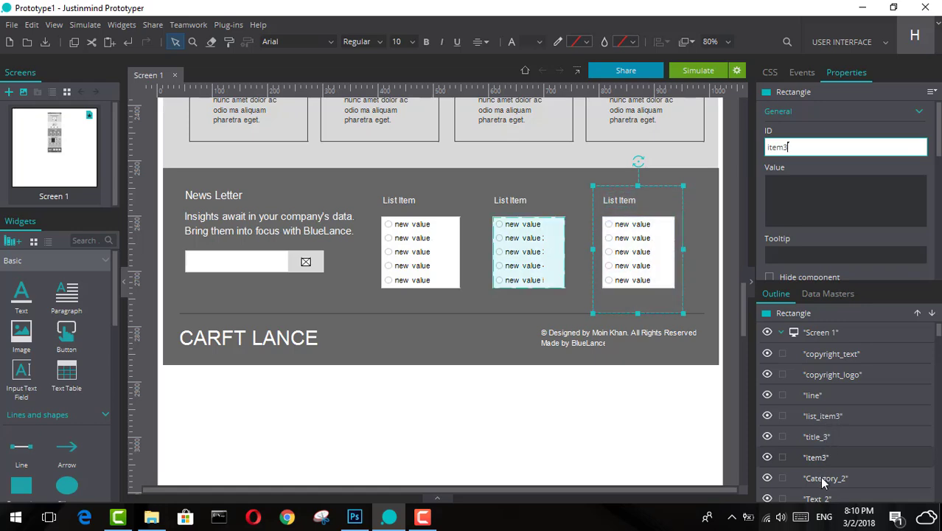
Review the page sections above the footer and the footer's second list column, logo and copyright text.
{"action": "left_click", "coordinate": [540, 253]}
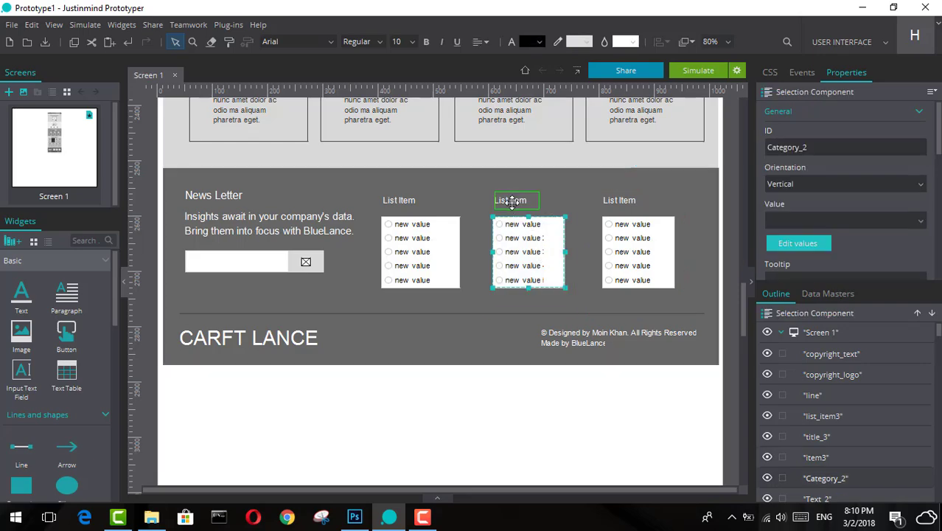
{"action": "left_click", "coordinate": [510, 199]}
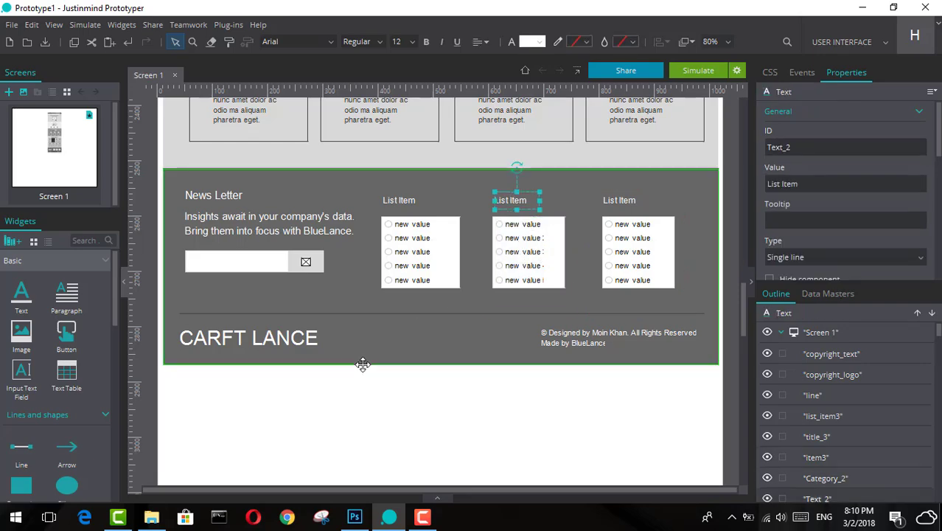
{"action": "scroll", "coordinate": [362, 364], "scroll_direction": "up", "scroll_amount": 7}
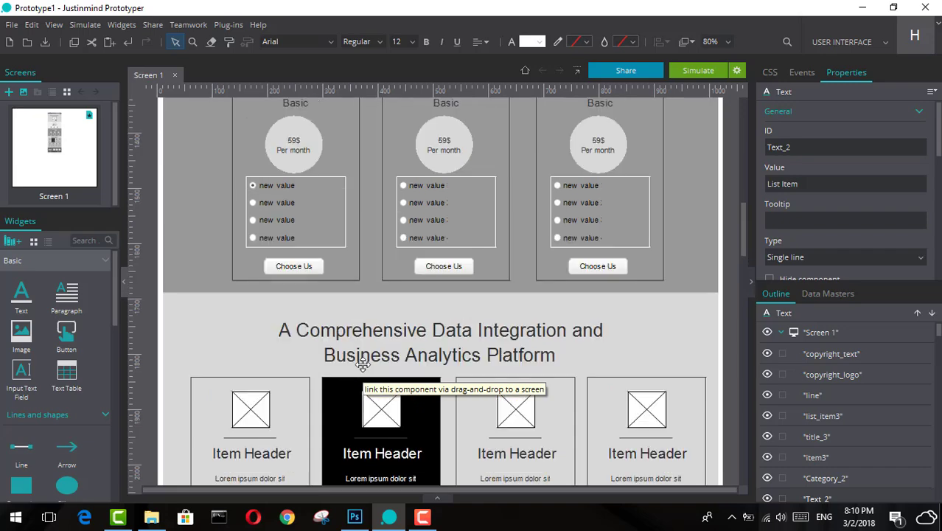
{"action": "scroll", "coordinate": [363, 364], "scroll_direction": "down", "scroll_amount": 4}
{"action": "scroll", "coordinate": [363, 364], "scroll_direction": "down", "scroll_amount": 5}
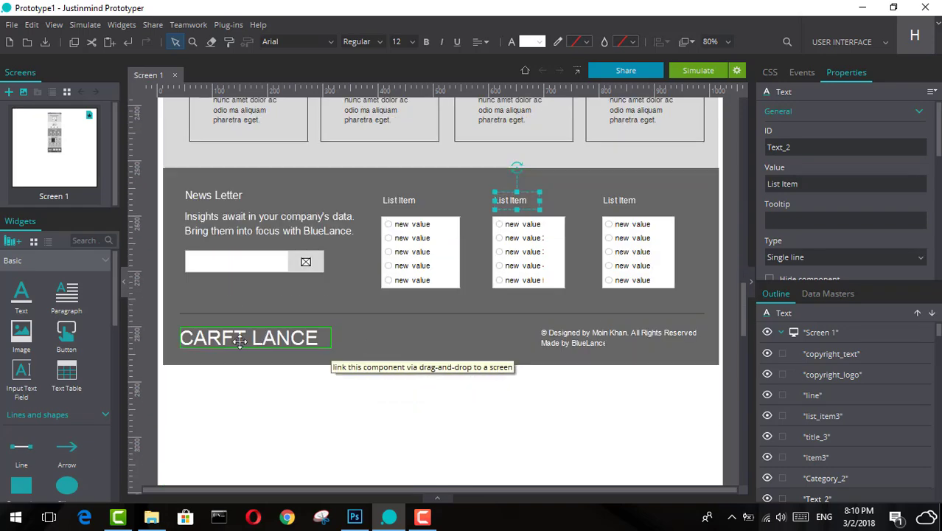
{"action": "left_click", "coordinate": [212, 339]}
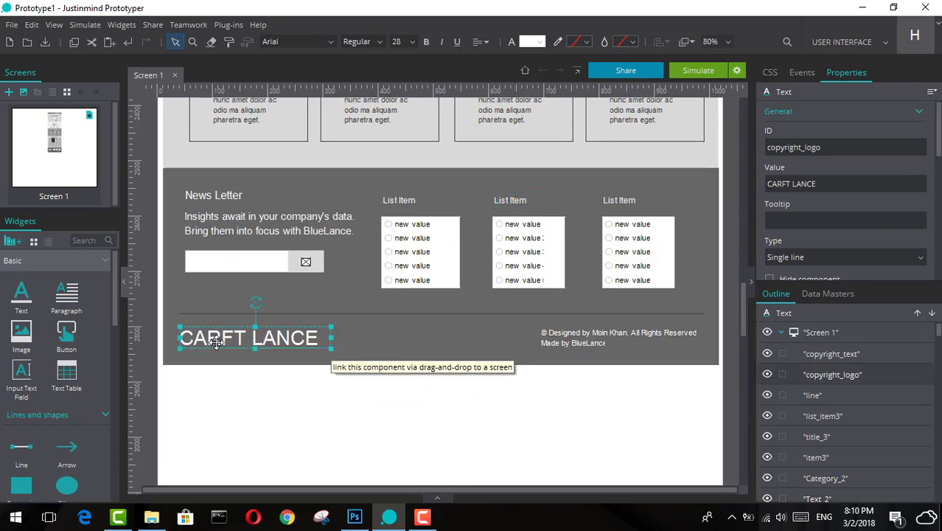
{"action": "left_click", "coordinate": [568, 338]}
{"action": "left_click", "coordinate": [310, 407]}
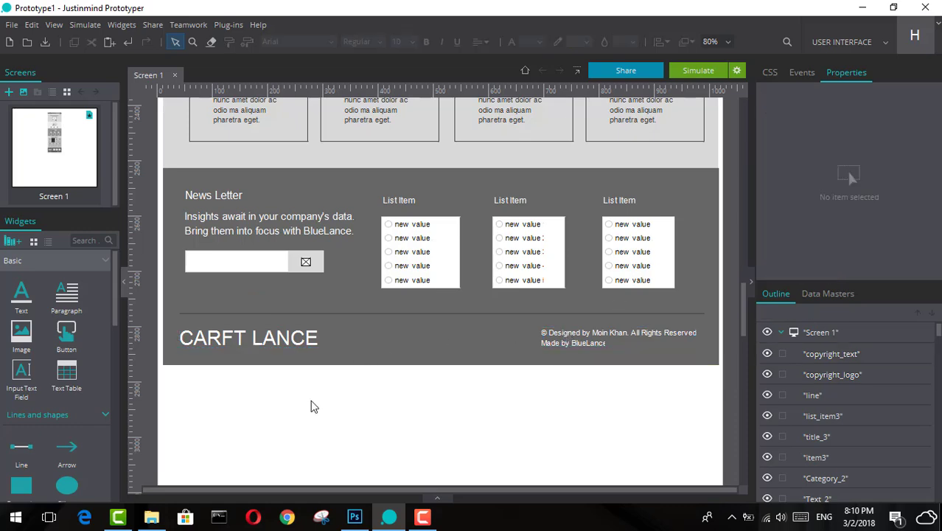